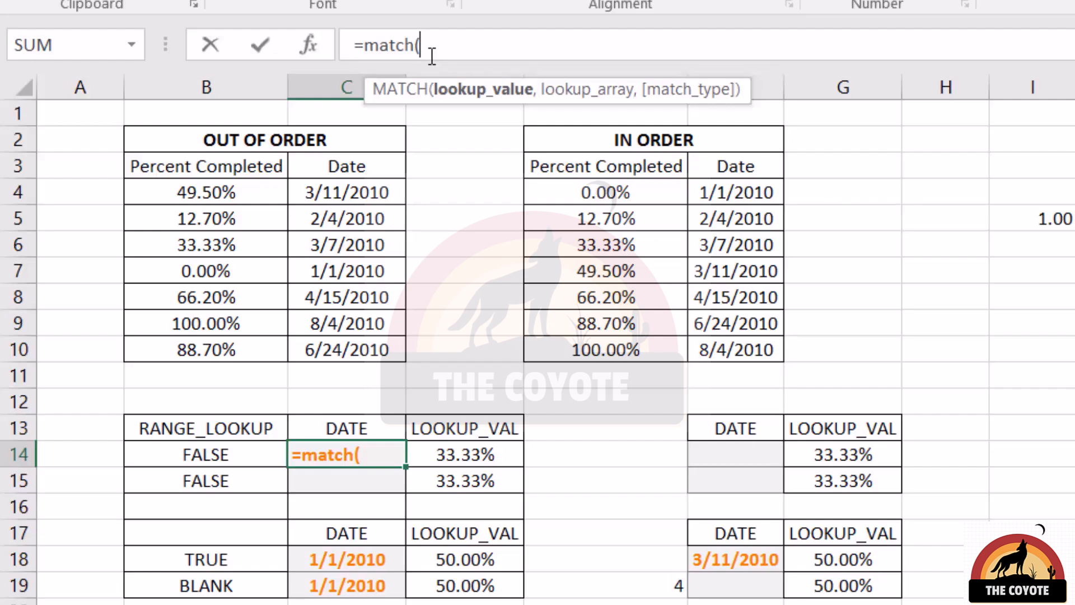
Step: Complete an exact-match formula in C14: =match(D14,$B$4:$B$10,0), using the out-of-order percentages as the lookup range
key(Right)
text(,)
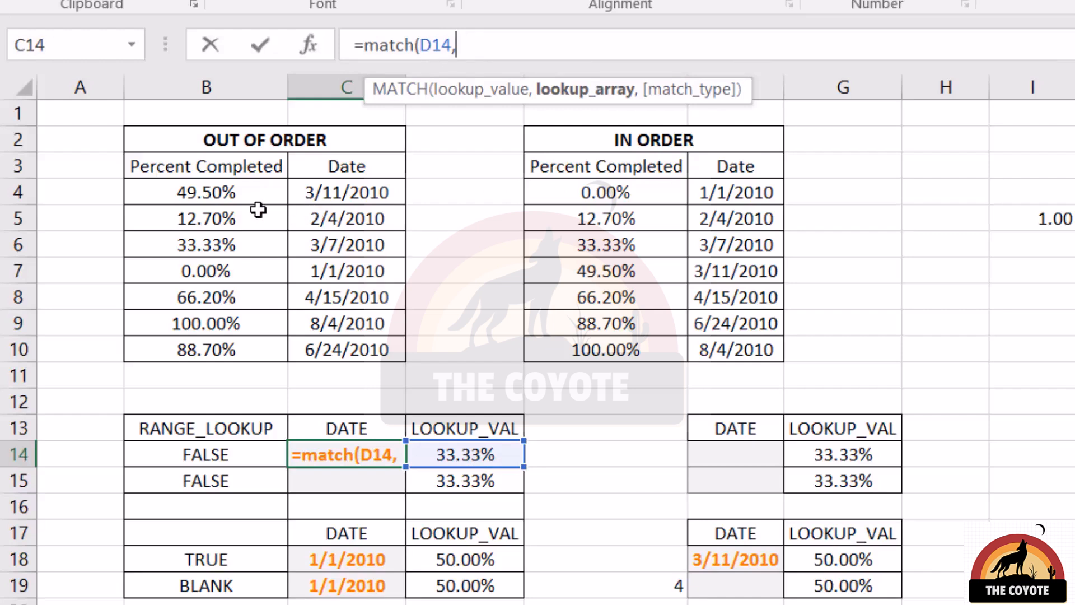
drag(246, 196, 239, 347)
key(F4)
text(,)
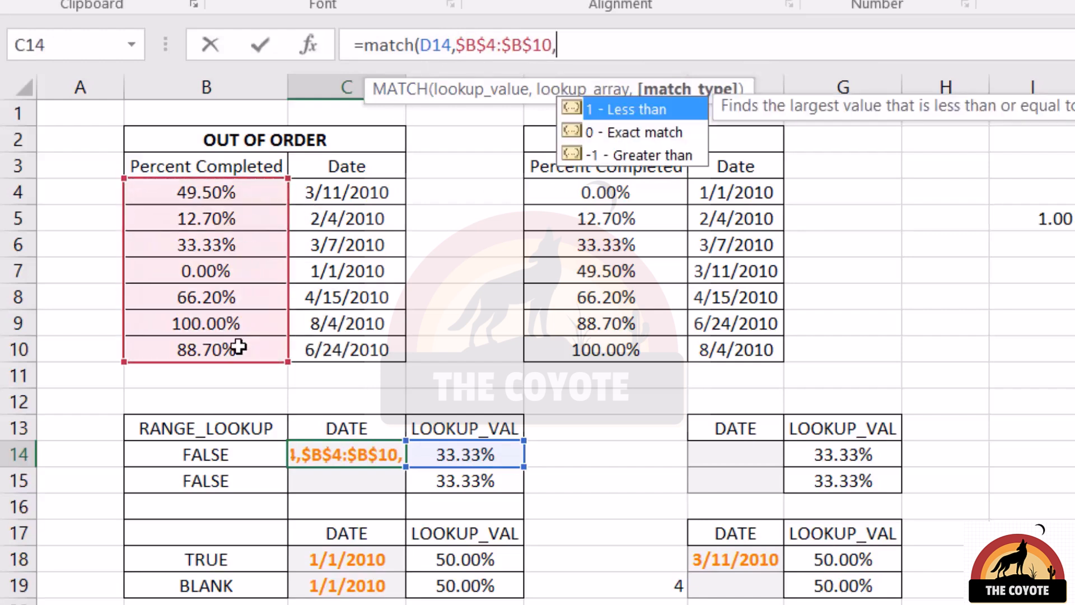
text(0))
key(Return)
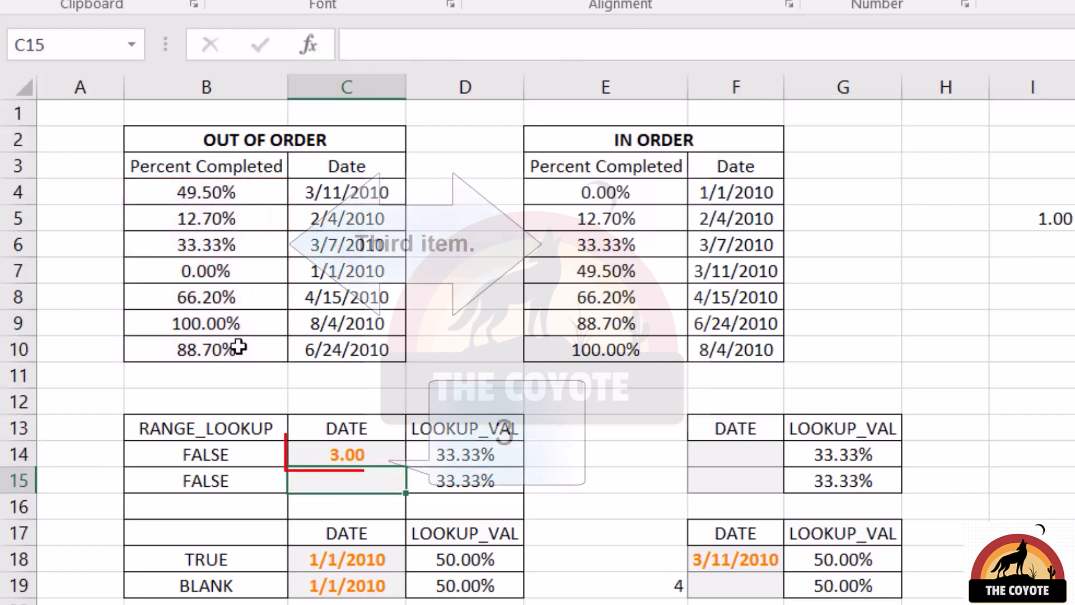
Step: Copy the MATCH formula into the in-order table's date cell and move its lookup range onto the in-order percentages
key(Up)
key(ctrl+c)
key(Right)
key(Right)
key(Right)
key(Right)
key(Left)
key(ctrl+v)
key(F2)
drag(288, 275, 616, 257)
key(Return)
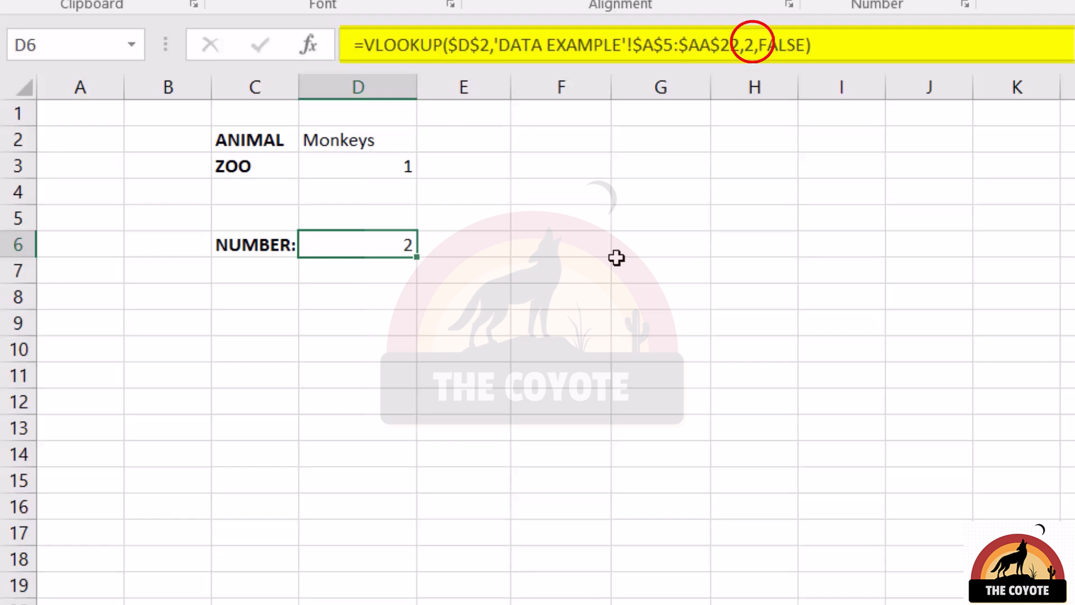
Step: Change the selected zoo to 4 on the summary sheet
click(358, 166)
click(429, 166)
click(380, 244)
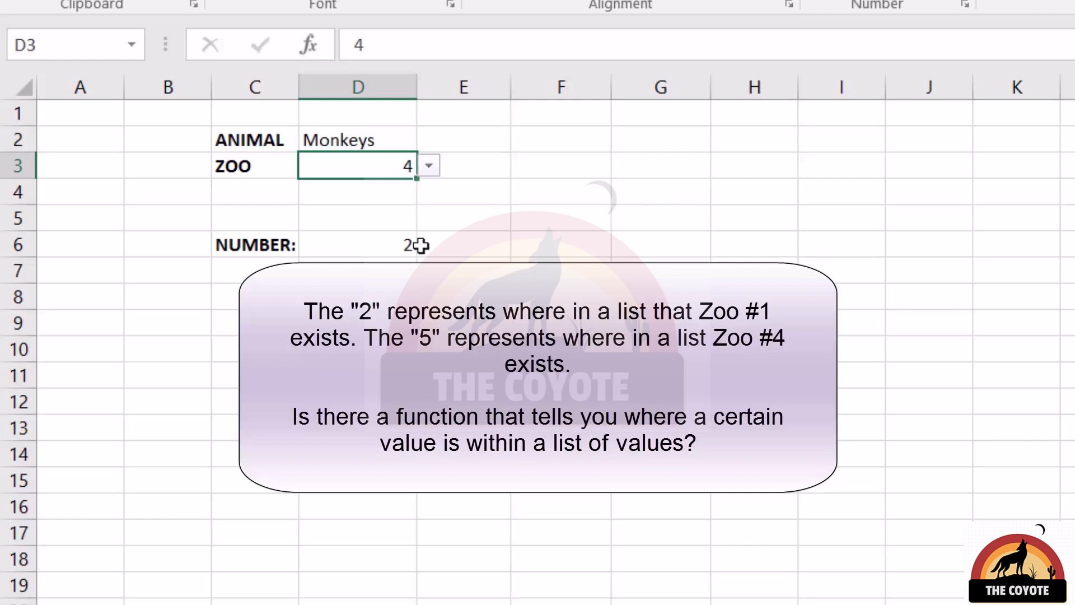
Step: Replace the VLOOKUP column index in D6 with MATCH($D$3,'DATA EXAMPLE'!$A$4:$AA$4,0)
click(403, 246)
click(752, 46)
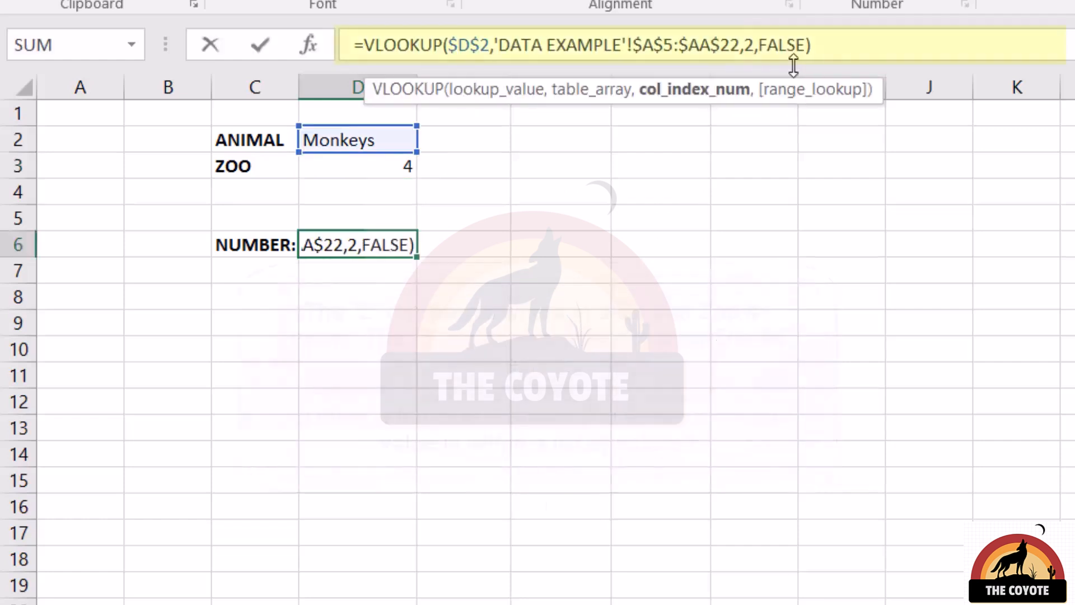
key(BackSpace)
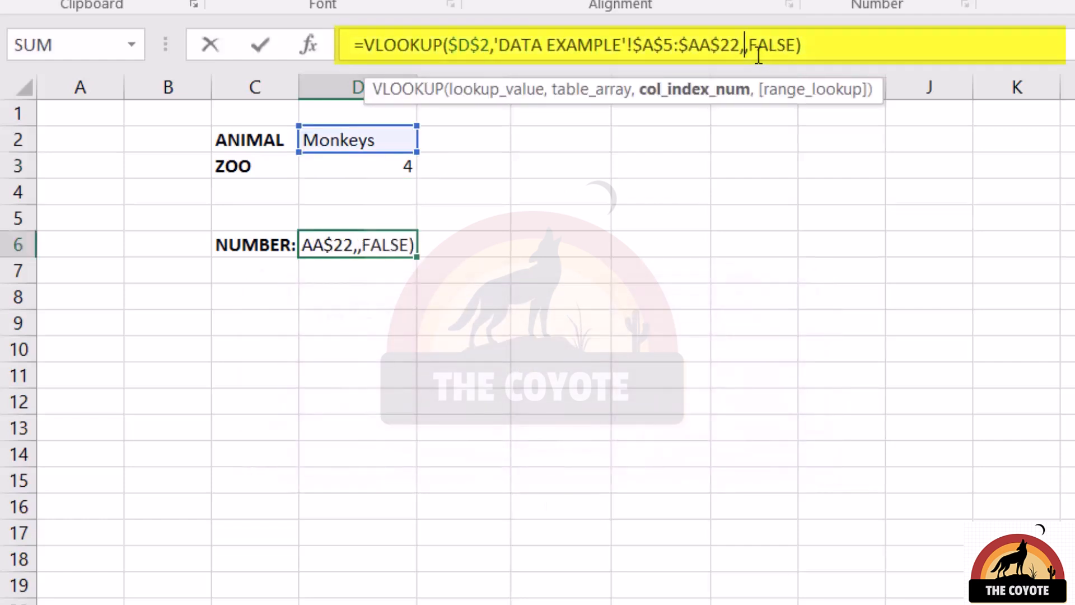
text(MATCH()
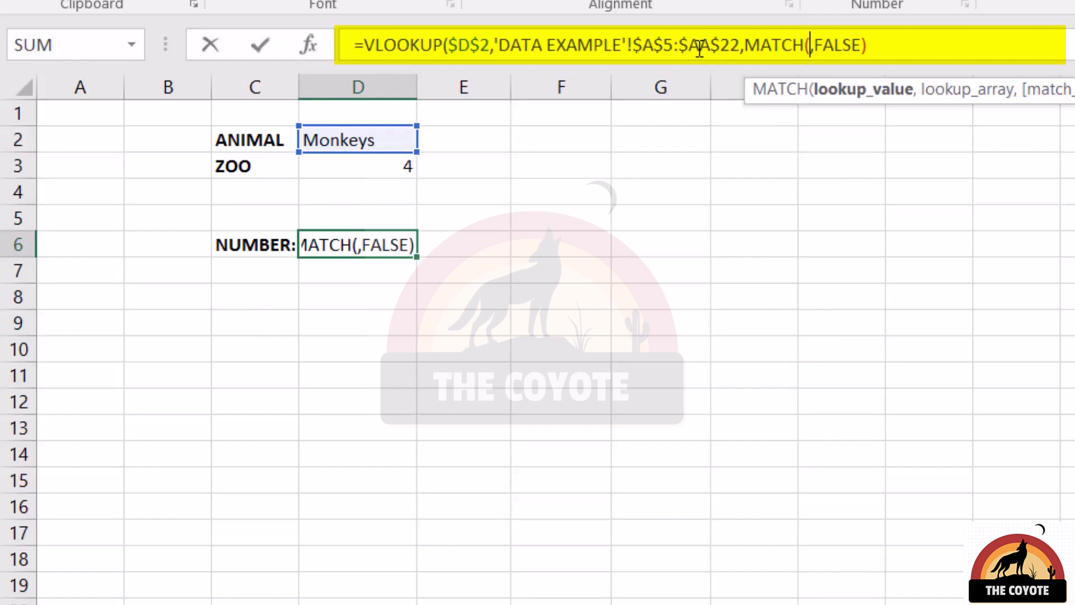
click(352, 166)
key(F4)
text(,)
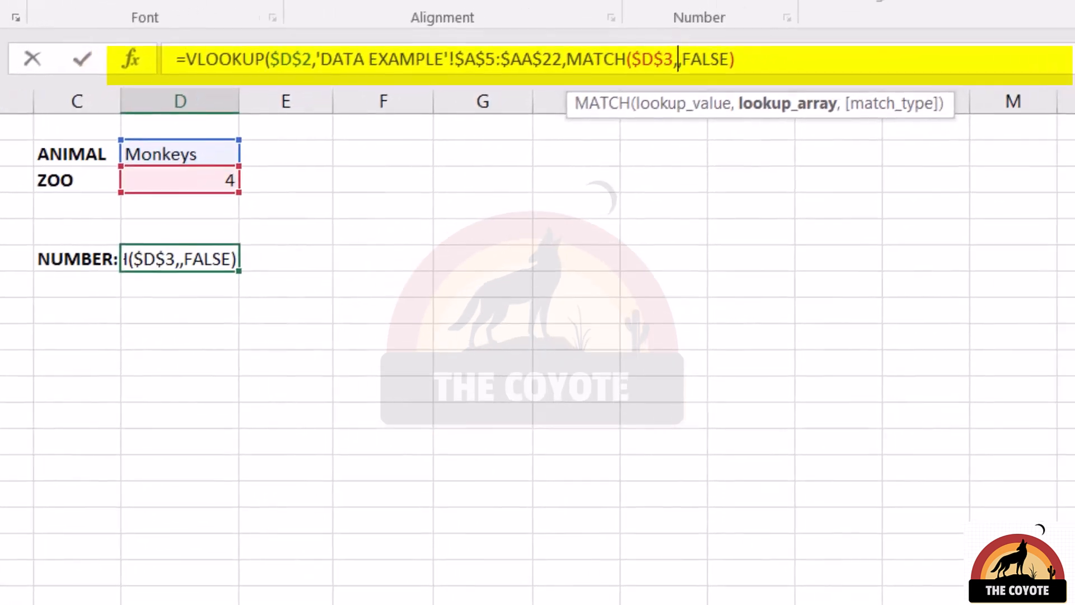
key(ctrl+Page_Up)
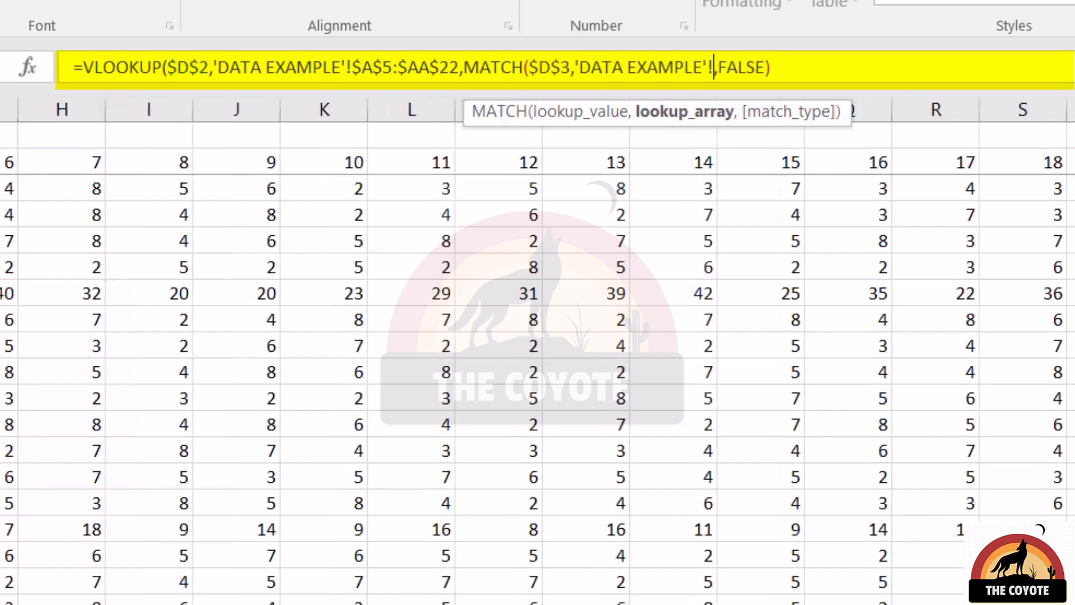
text(A4)
key(ctrl+shift+Right)
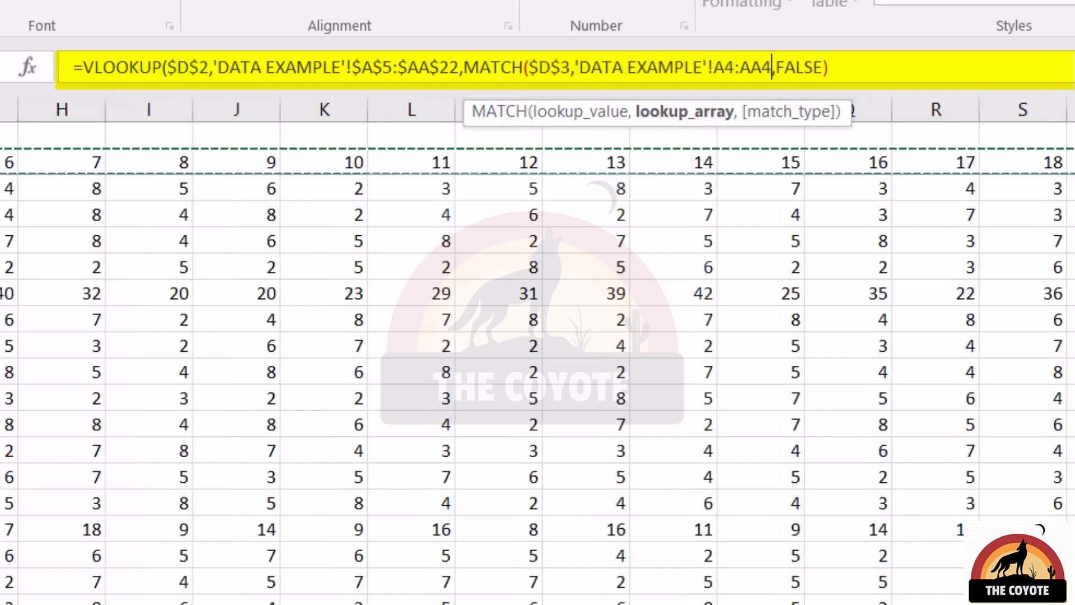
key(F4)
text(,0))
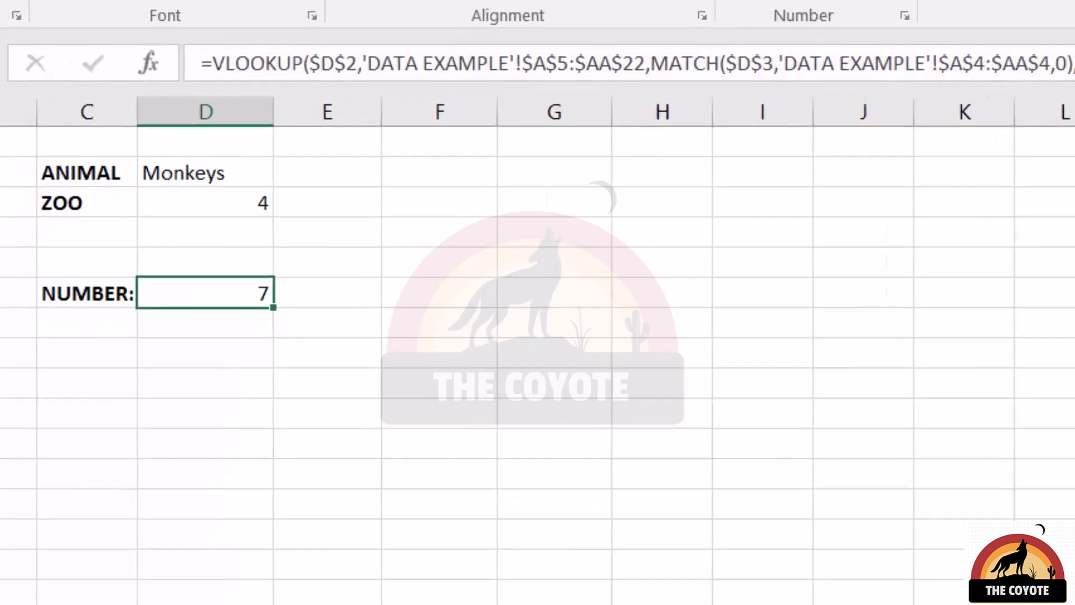
Step: Switch the animal to Crocodiles and the zoo to 6 to test the lookup
click(247, 203)
click(288, 204)
click(249, 279)
click(568, 199)
click(613, 197)
click(532, 338)
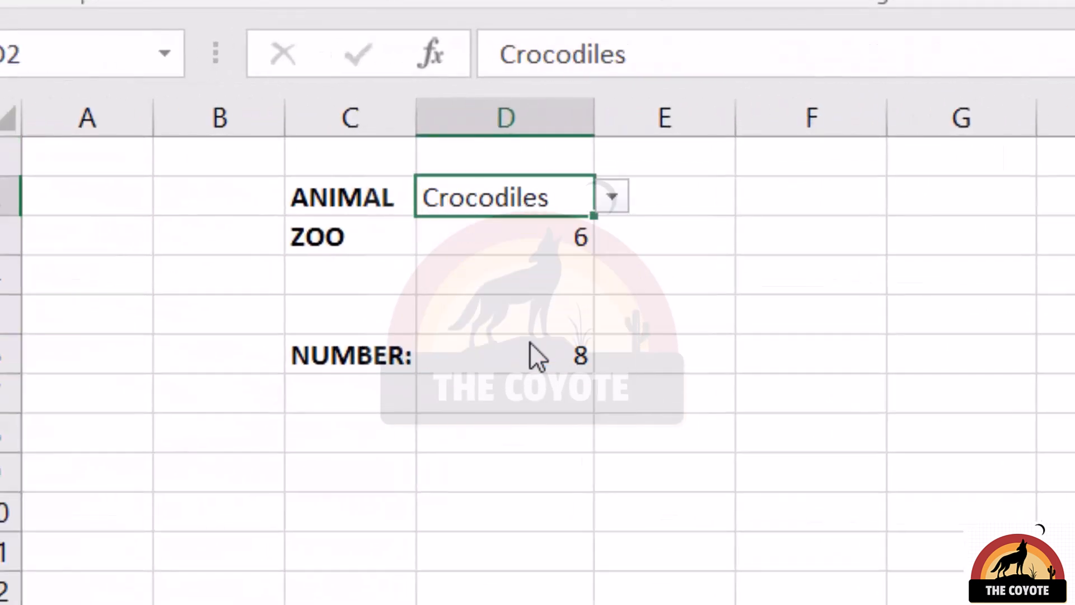
Step: Start a VLOOKUP in D7 with lookup value $D$3 and table array 'DATA EXAMPLE'!$A$5:$AA$22
click(547, 394)
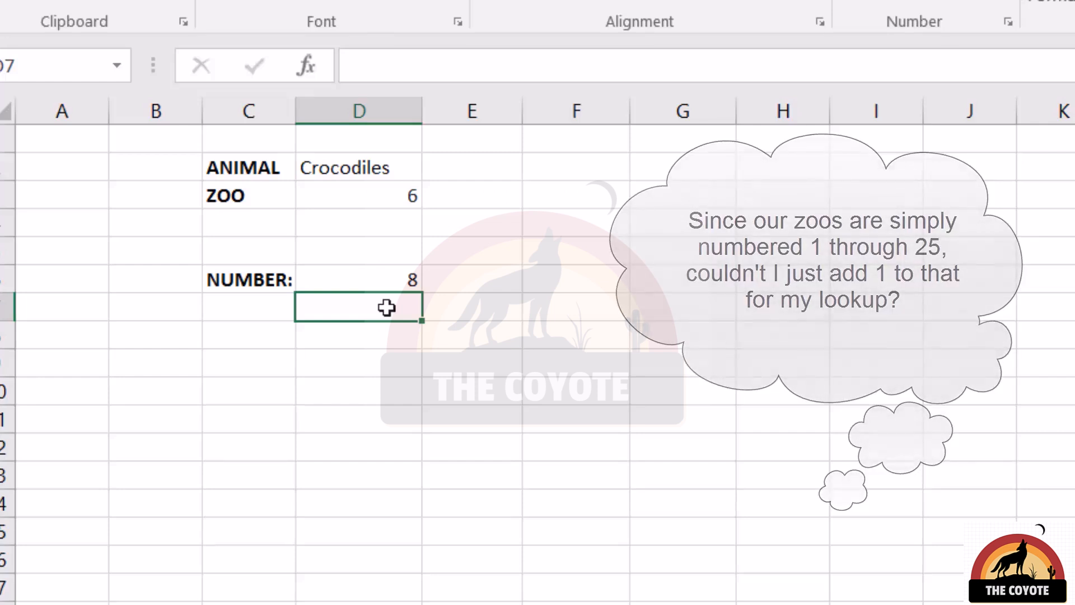
text(=vlookup($D$3,)
key(ctrl+Page_Up)
key(ctrl+Left)
key(ctrl+Up)
key(Down)
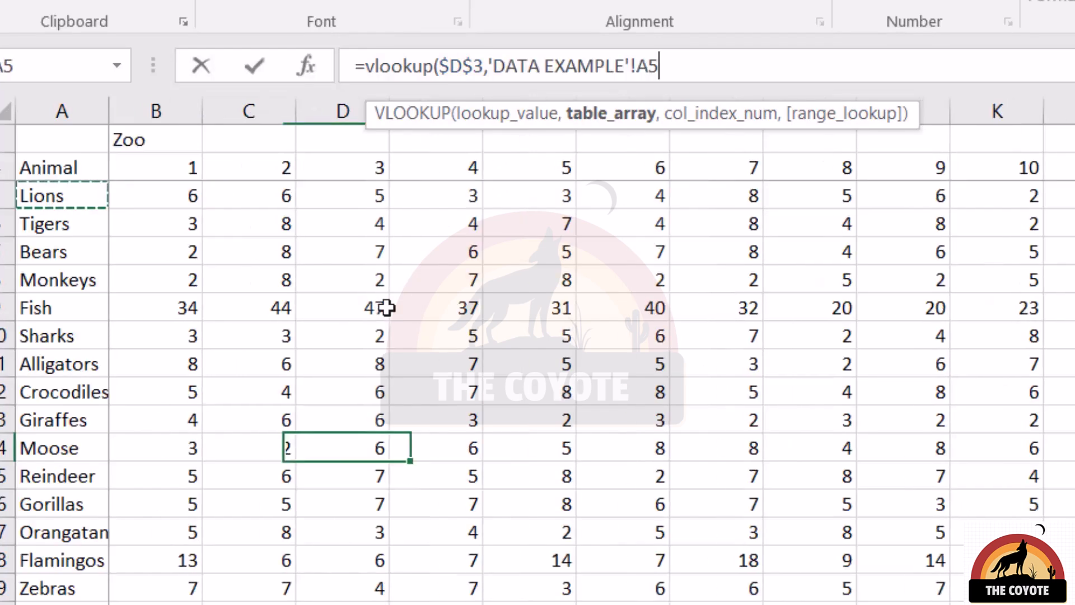
key(ctrl+shift+Right)
key(ctrl+shift+Down)
key(F4)
Step: Finish the VLOOKUP with column index 1+SUMMARY!$D$3 and FALSE as the range lookup
text(,1+)
key(ctrl+Page_Down)
key(Up)
key(Up)
key(Up)
key(Up)
key(F4)
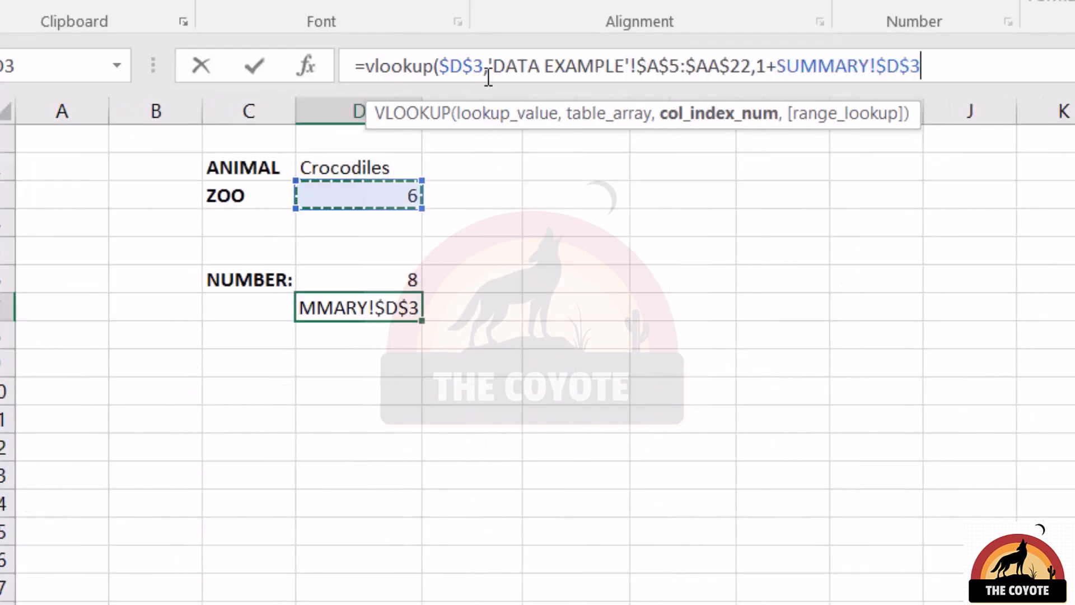
text(,)
key(Down)
key(Tab)
key(Return)
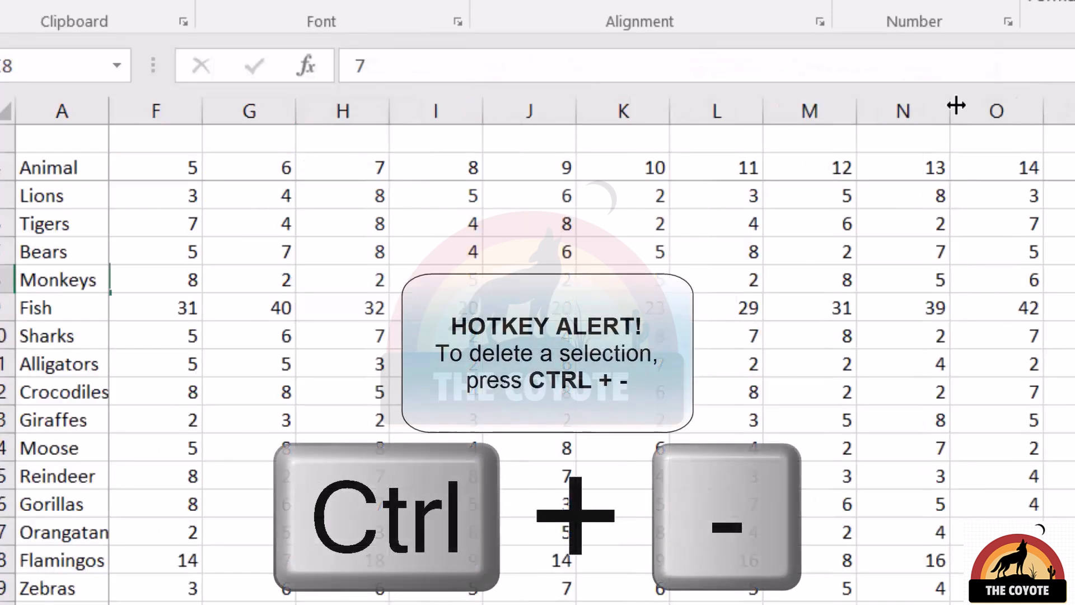
click(905, 109)
key(ctrl+minus)
key(Down)
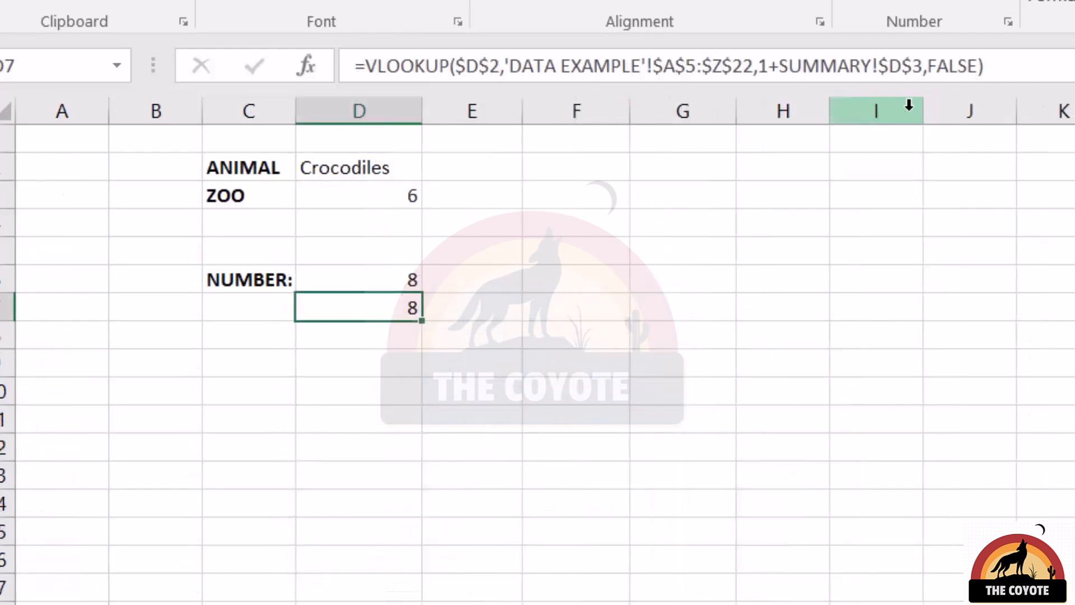
Step: Open the zoo dropdown to review the available zoo numbers
click(381, 202)
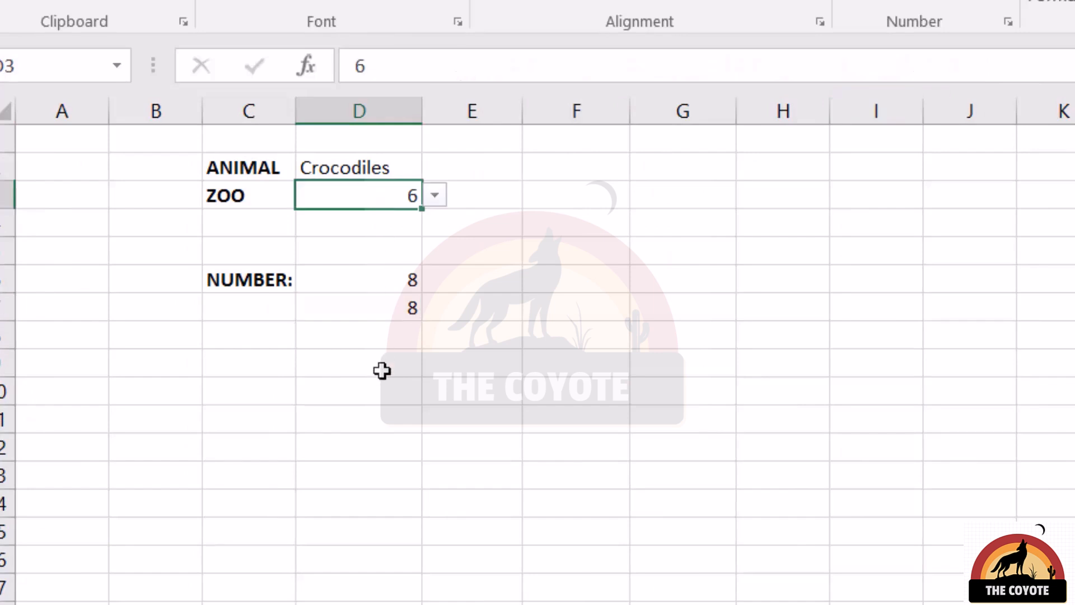
click(398, 283)
click(406, 193)
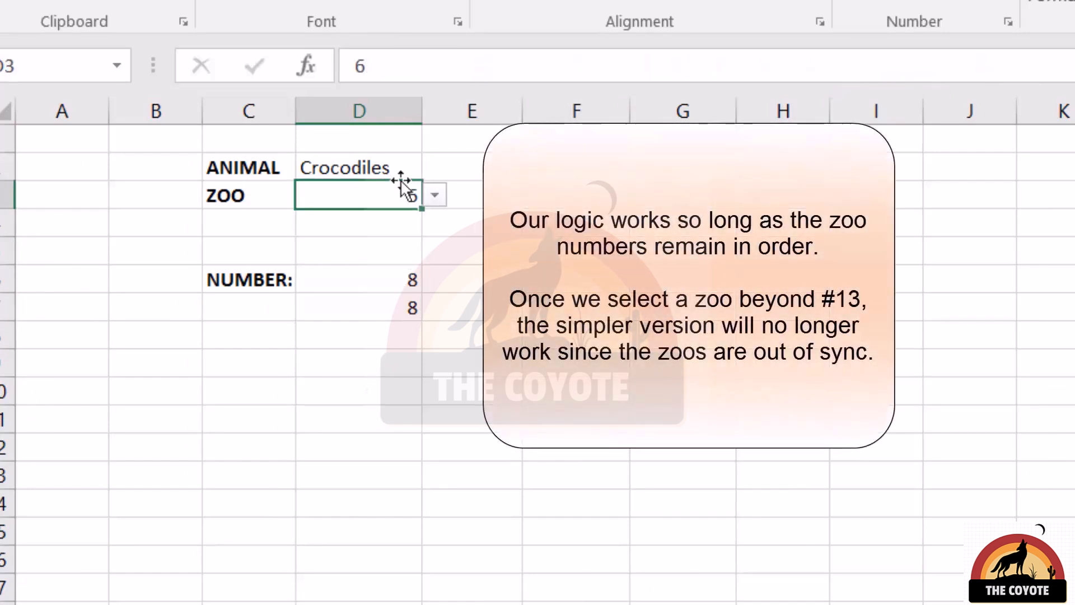
click(436, 196)
click(357, 357)
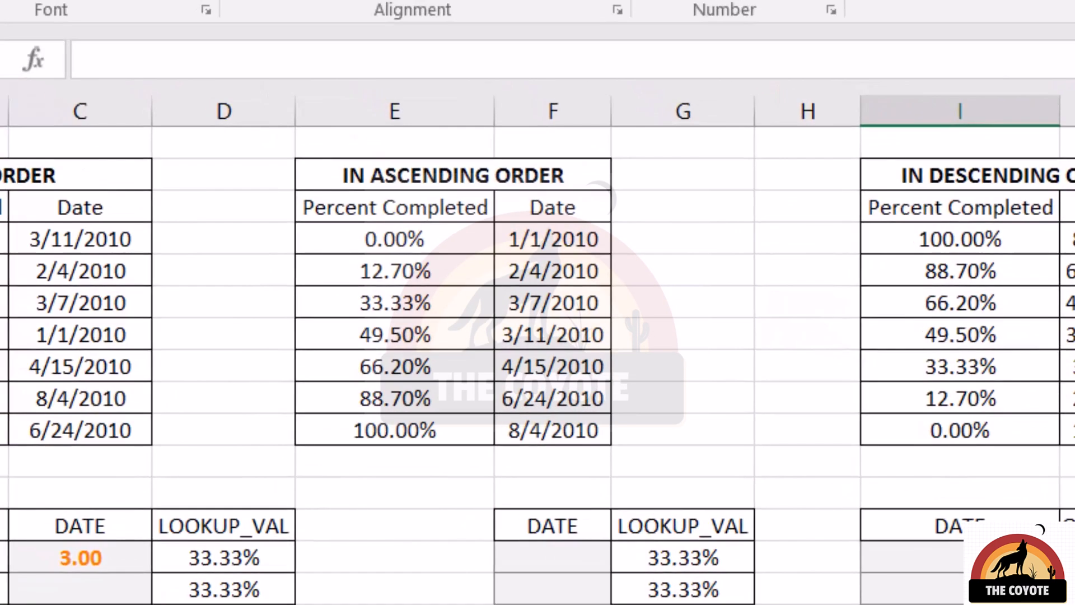
text(=MATCH(,,)
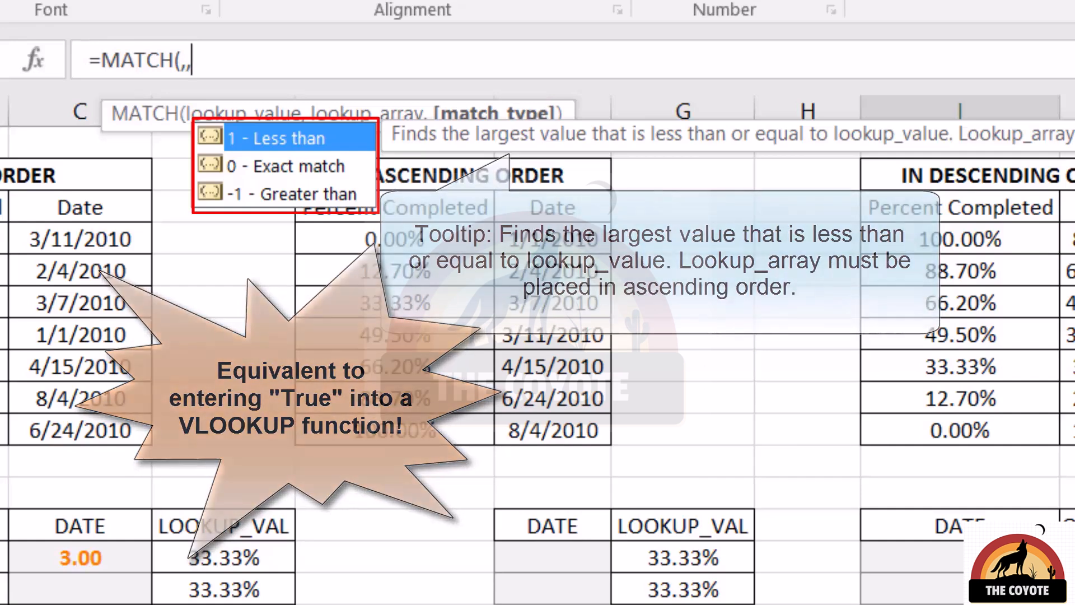
key(Down)
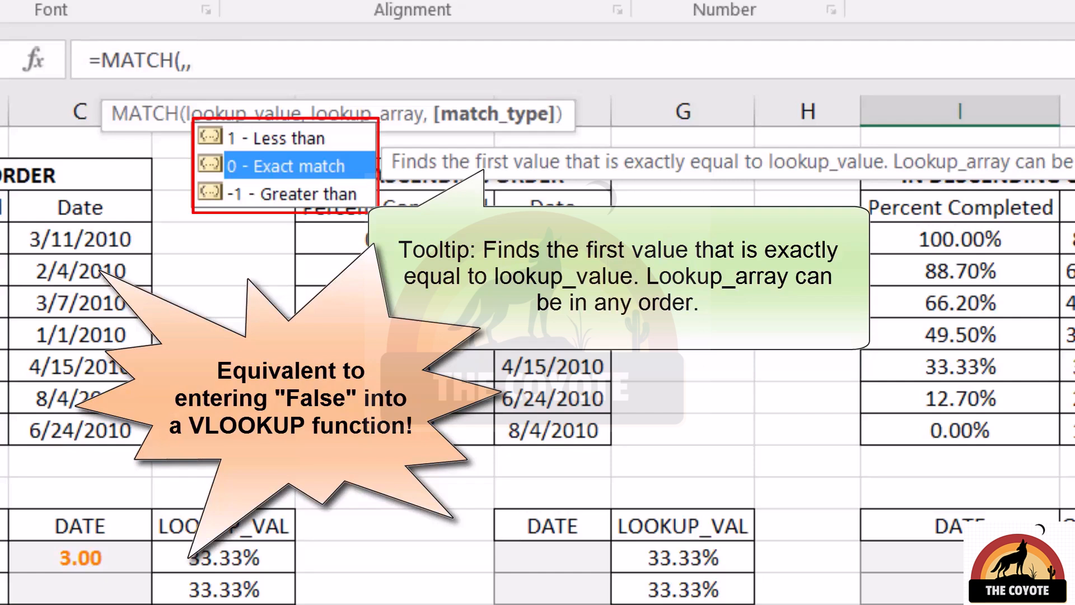
key(Down)
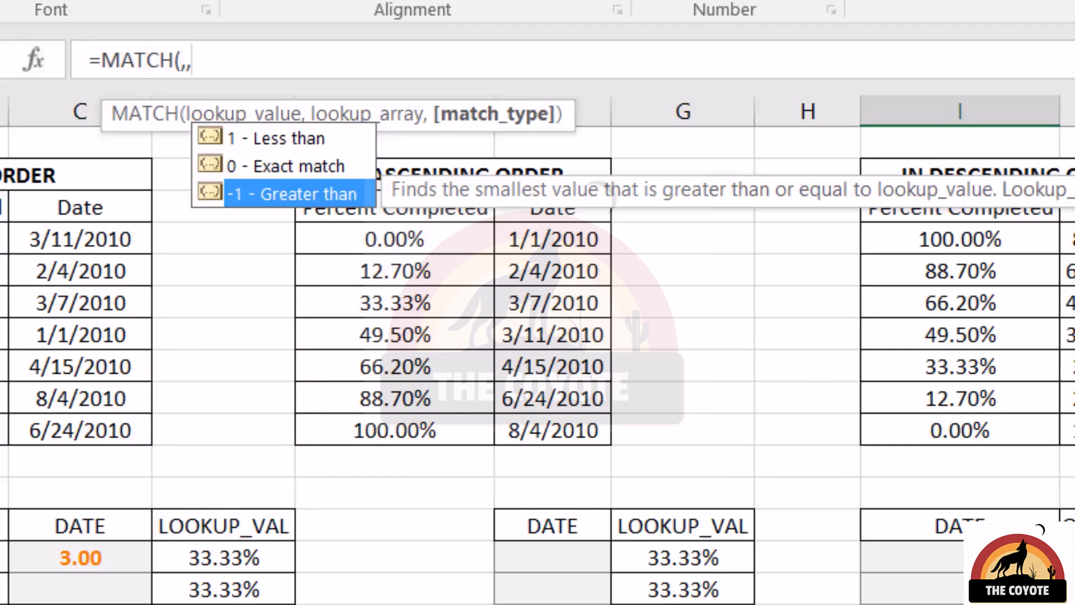
key(Escape)
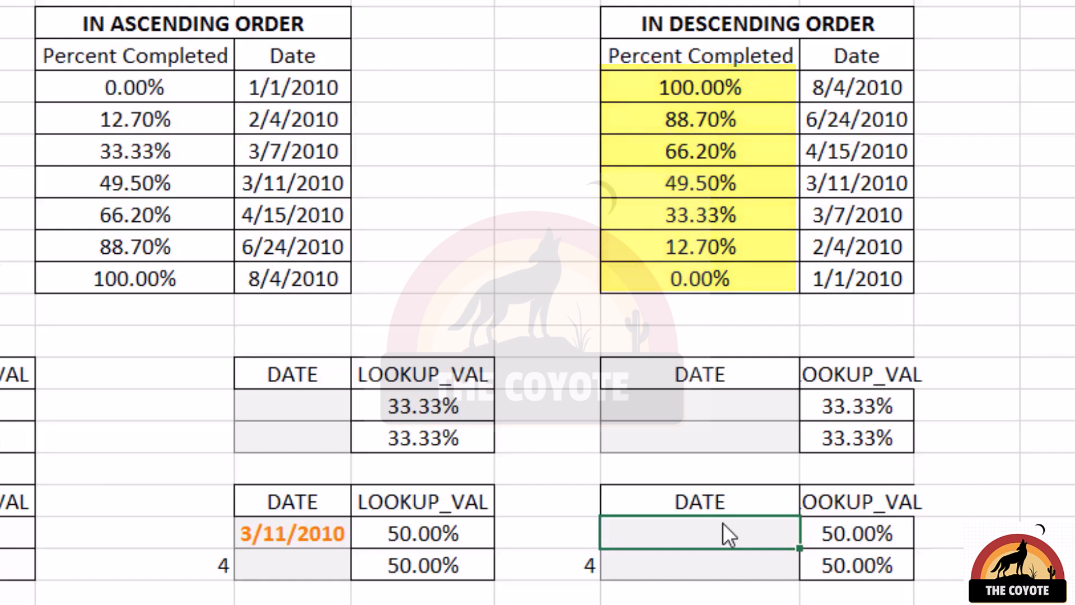
Step: Enter =MATCH(J18,$I$4:$I$10,-1) in the descending table's date cell for a greater-than match
text(=MATCH(J18,)
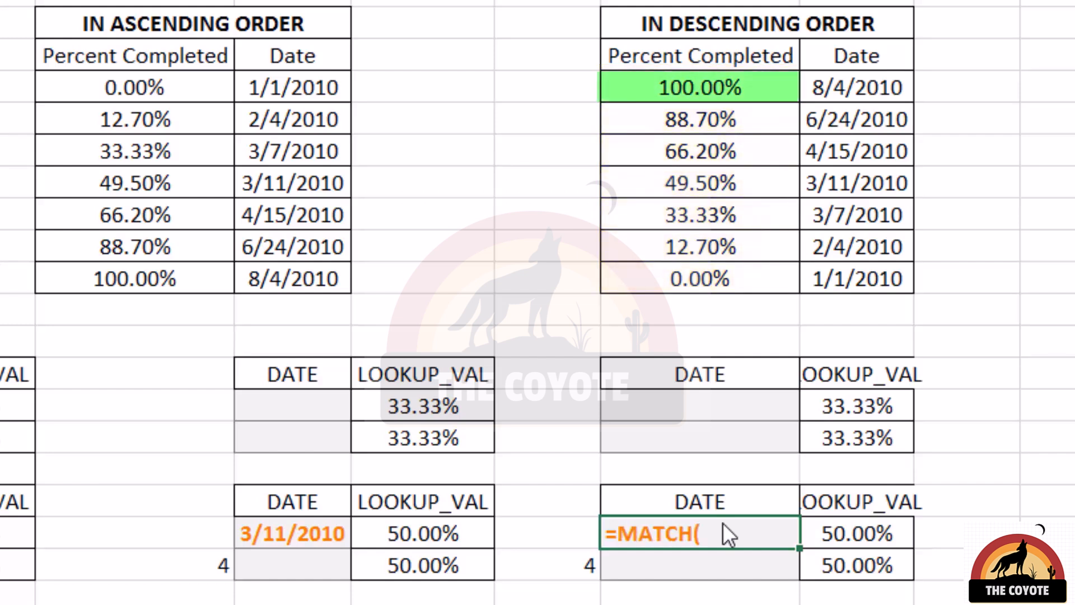
key(Up)
key(ctrl+Up)
key(ctrl+Up)
key(ctrl+shift+Up)
key(shift+Down)
key(shift+Down)
key(F4)
text(,-1))
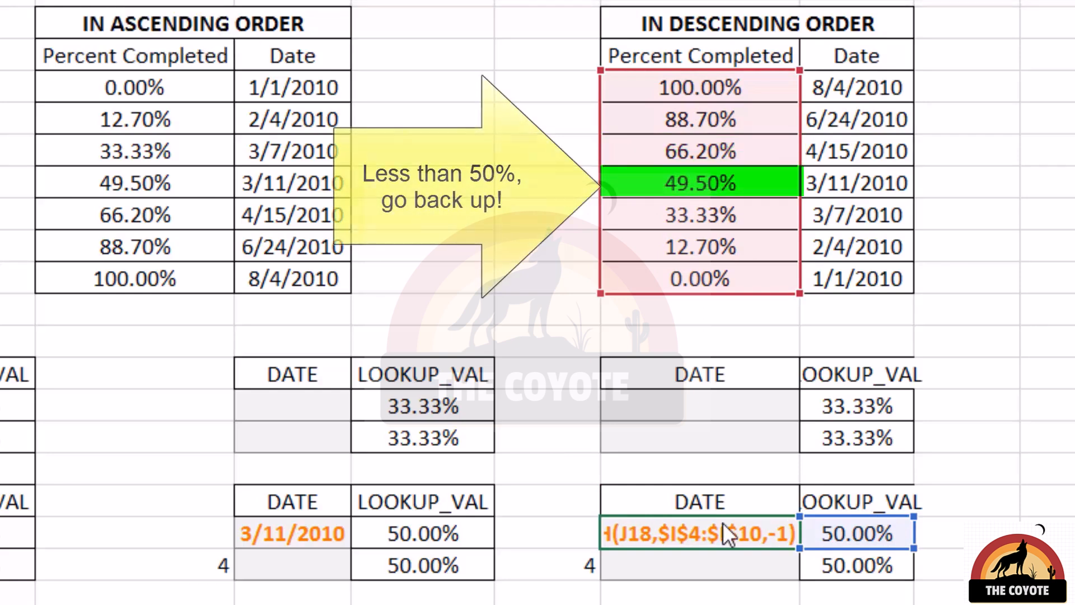
key(ctrl+Return)
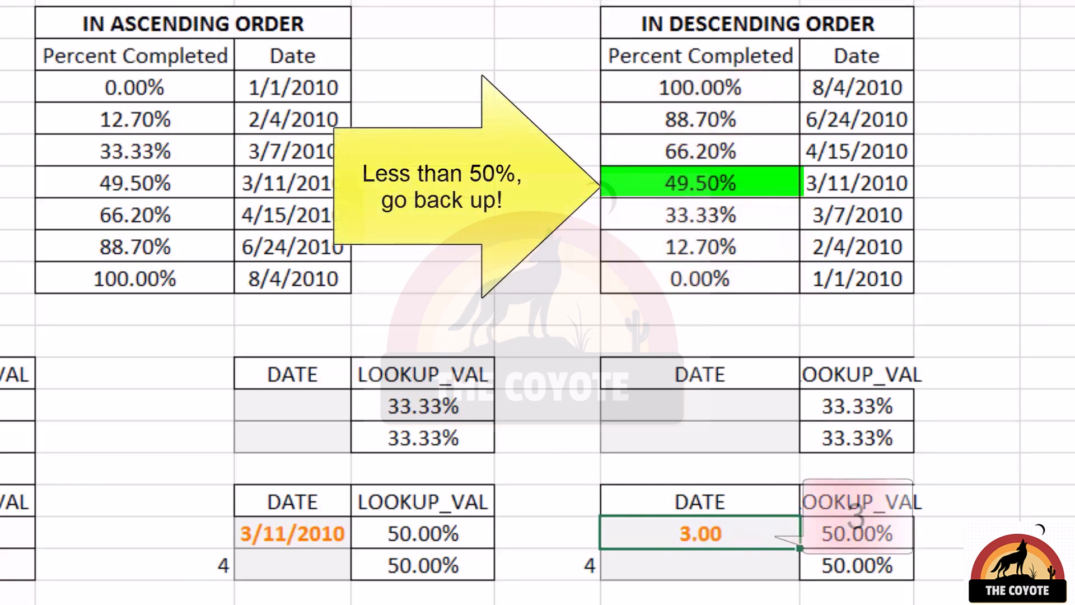